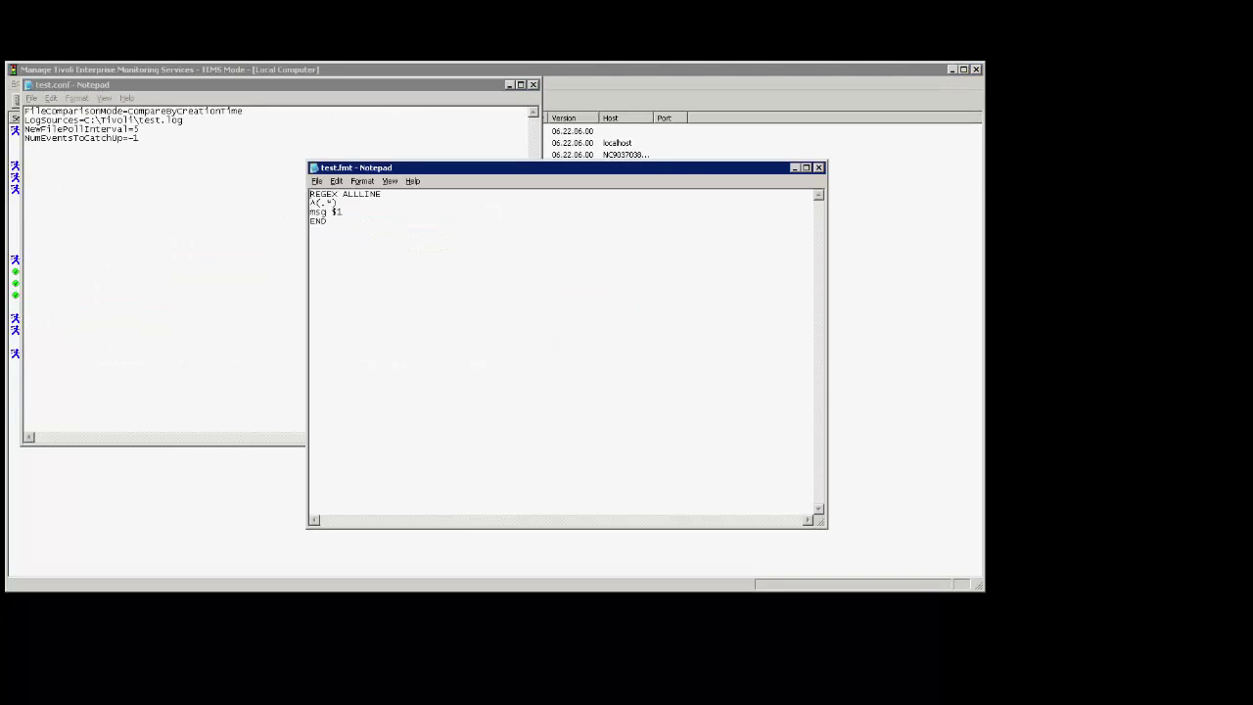
- Place test.fmt beside test.conf to compare both files, and check the test.log source file in C:\Tivoli
left_click_drag(682, 171, 883, 87)
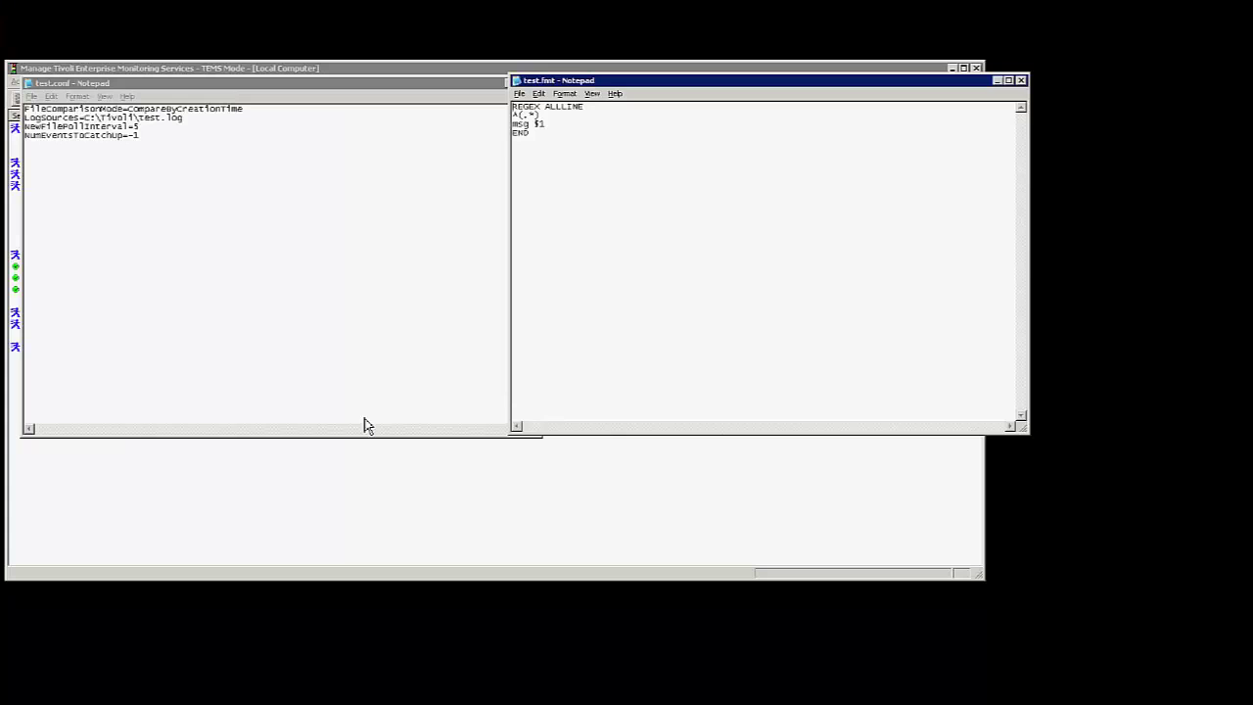
left_click(139, 81)
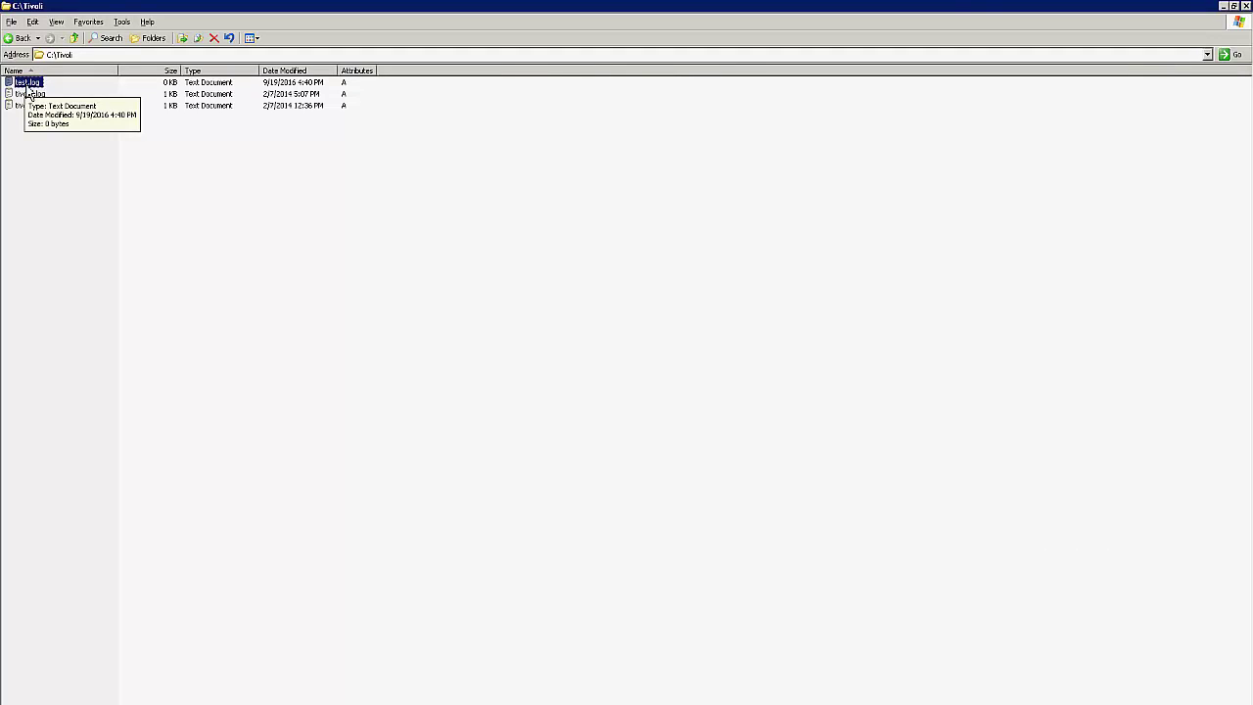
left_click(1224, 7)
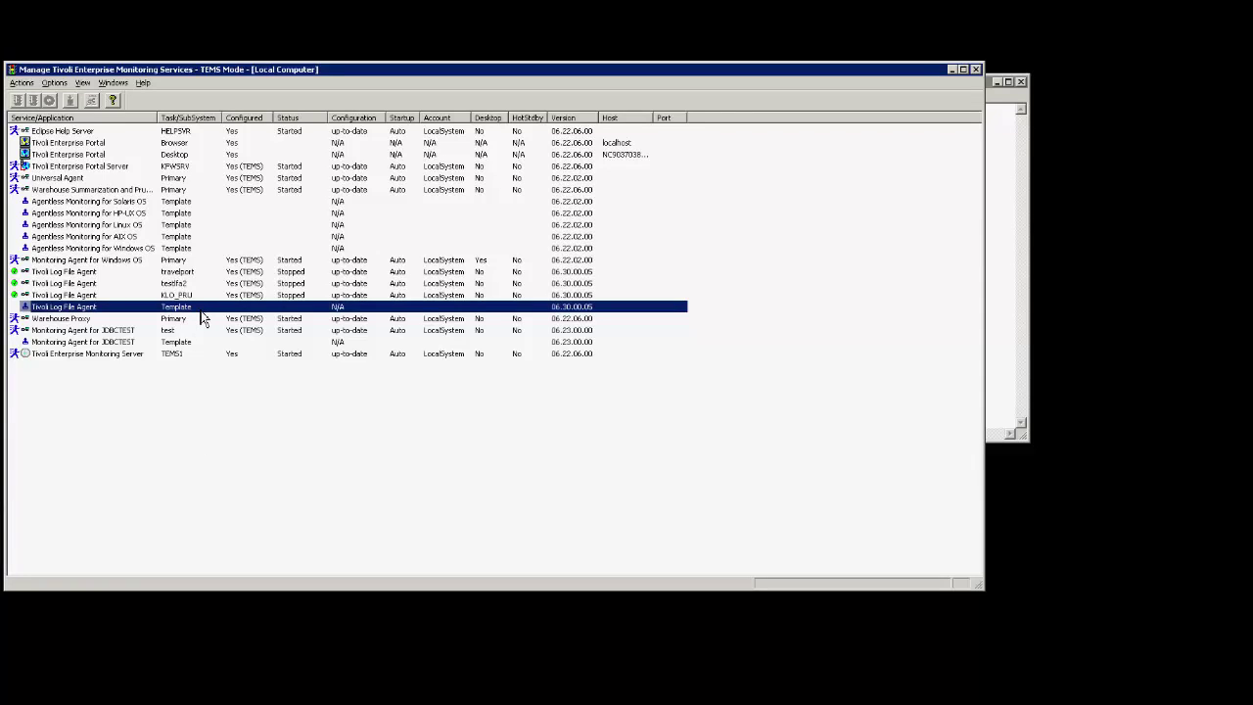
- Create a Tivoli Log File Agent instance named test from the template, with Send EIF Events to OMNIbus set to No
right_click(202, 318)
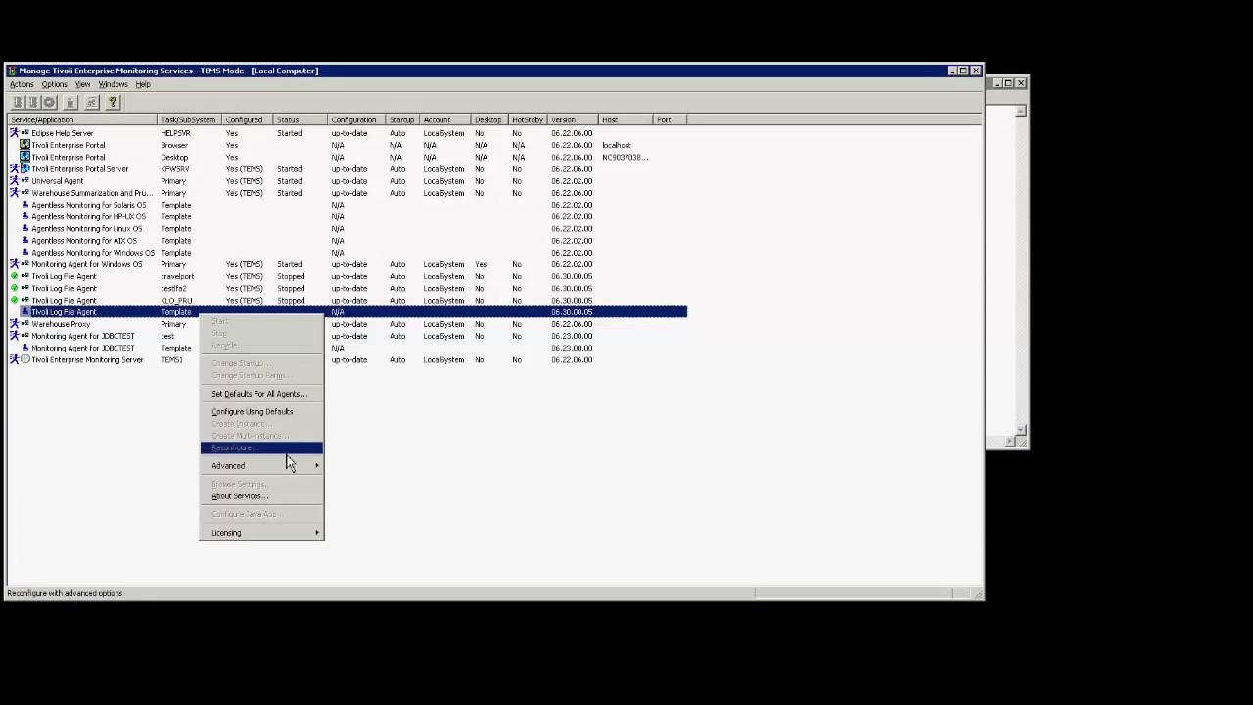
left_click(274, 415)
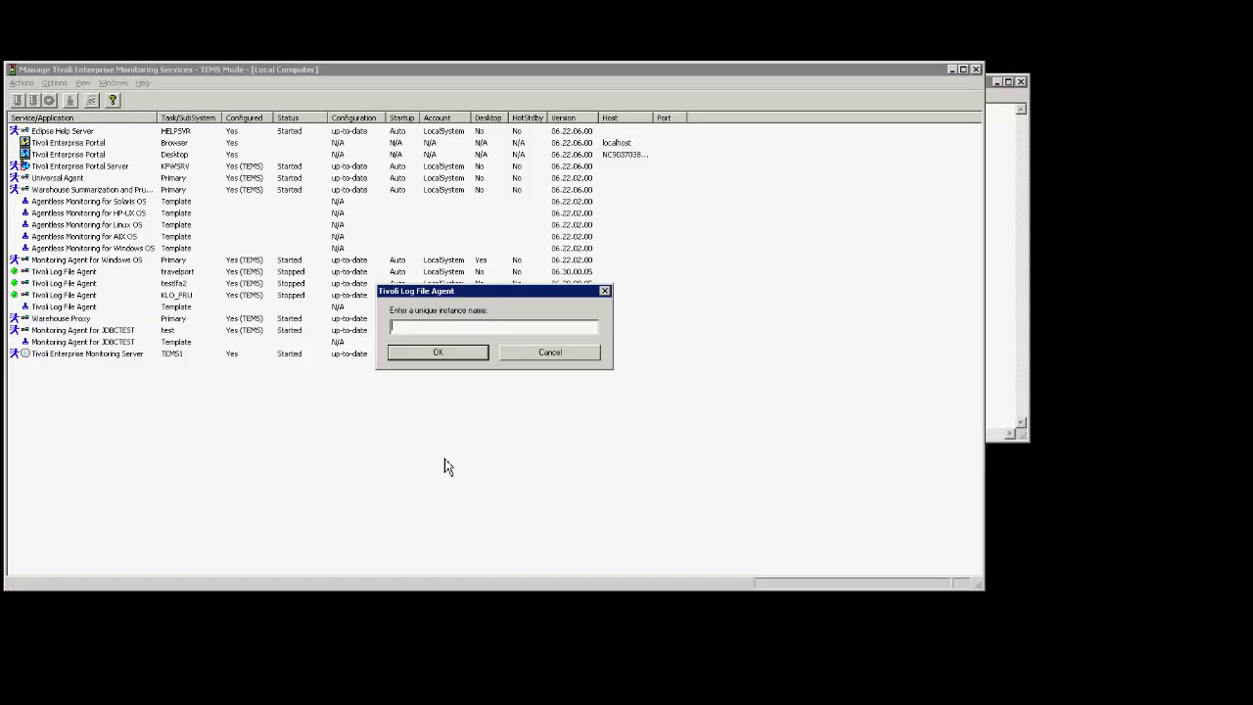
type("test")
key("Return")
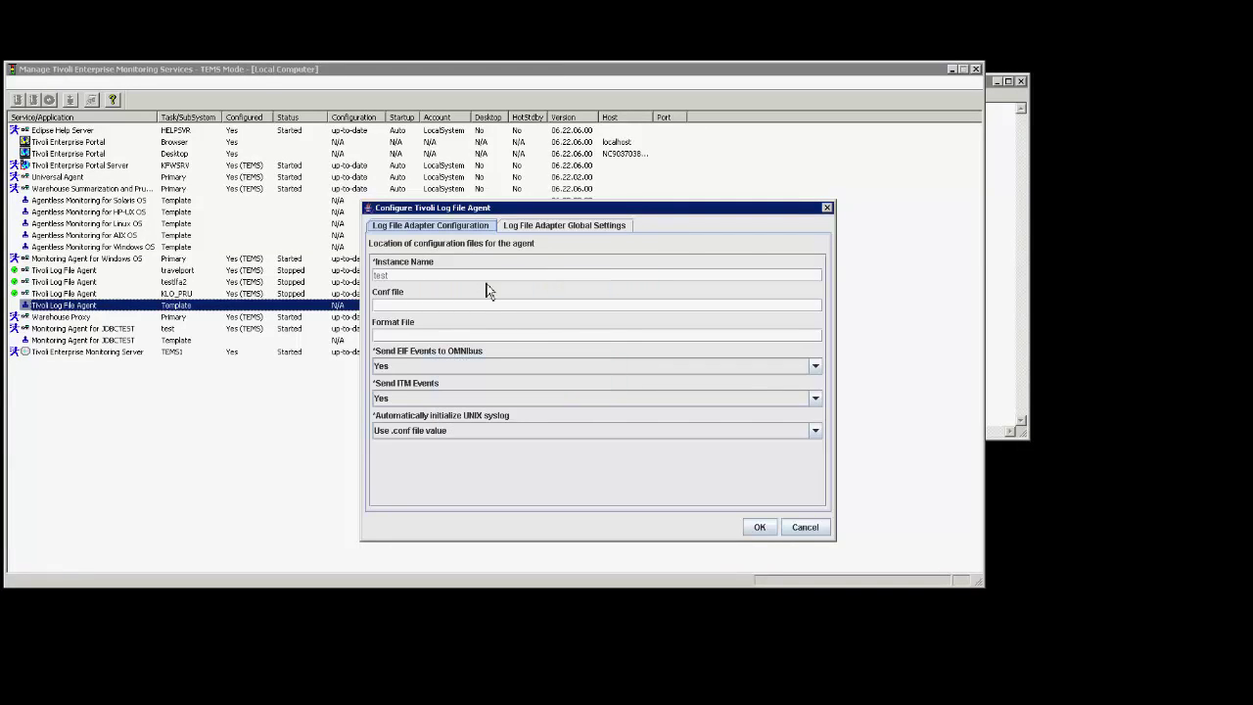
left_click(815, 368)
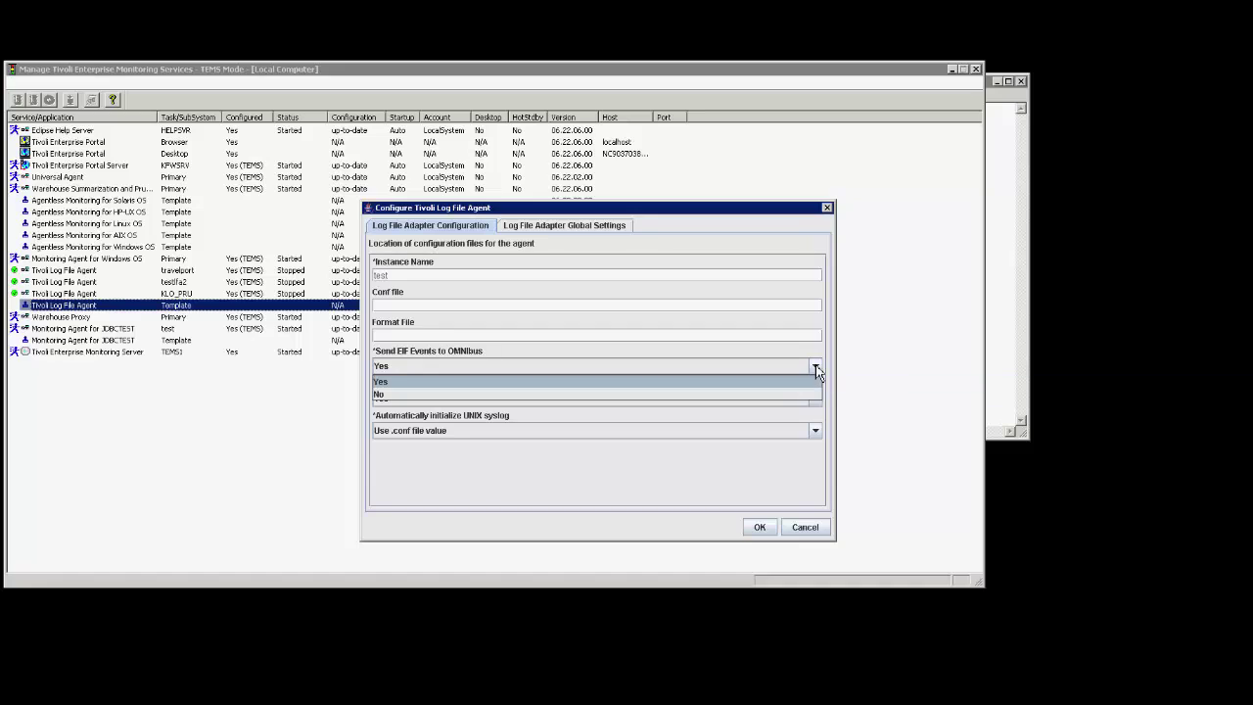
left_click(764, 394)
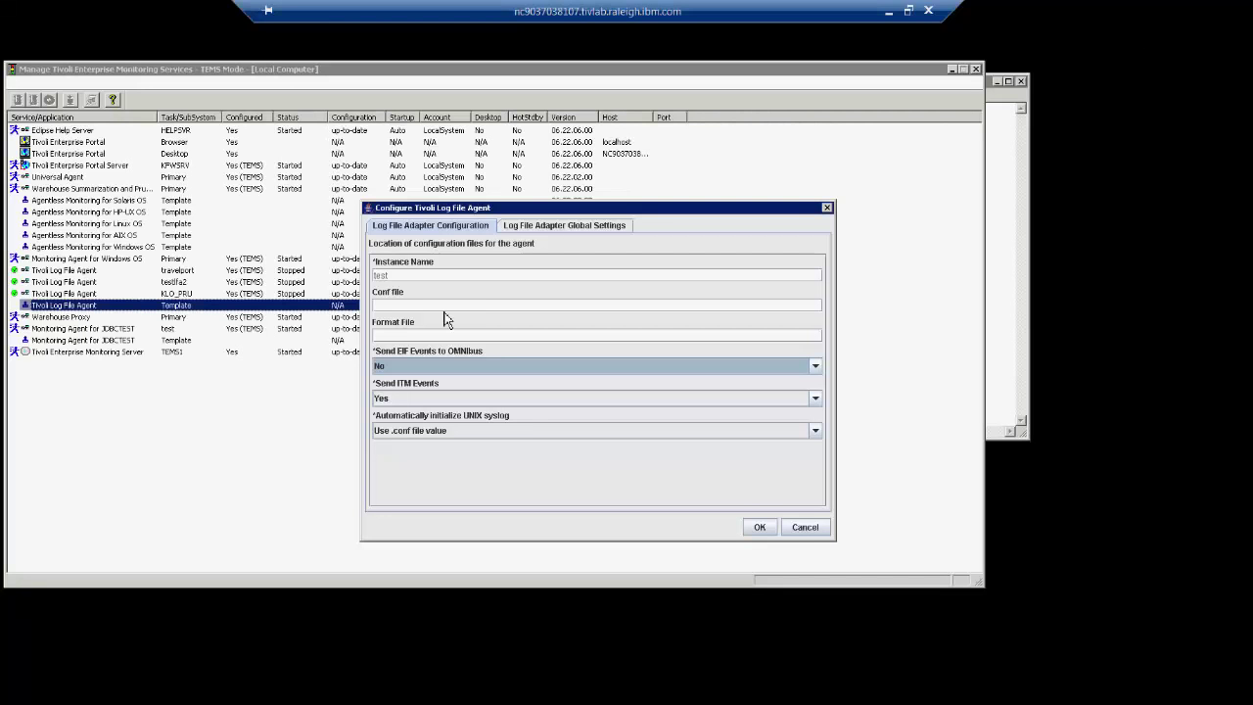
- Set the instance's conf file to C:\lo\test.conf and its format file to C:\lo\test.fmt
left_click(438, 307)
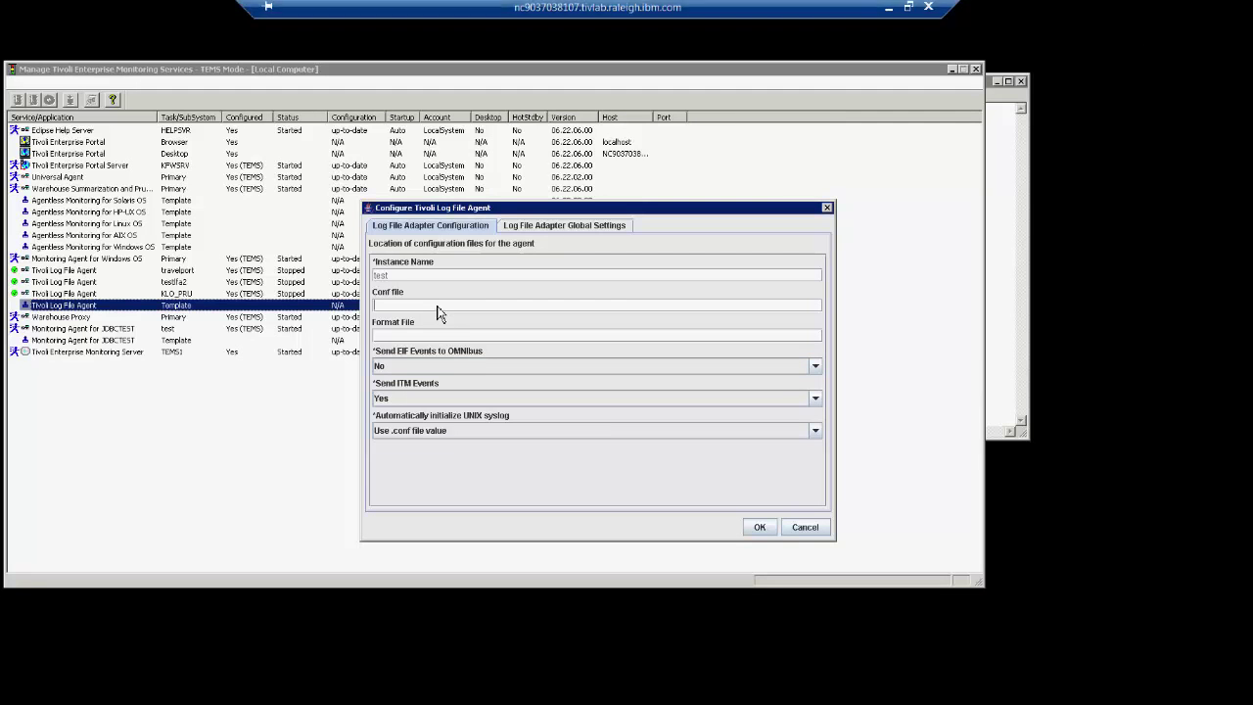
type("C:\\lo")
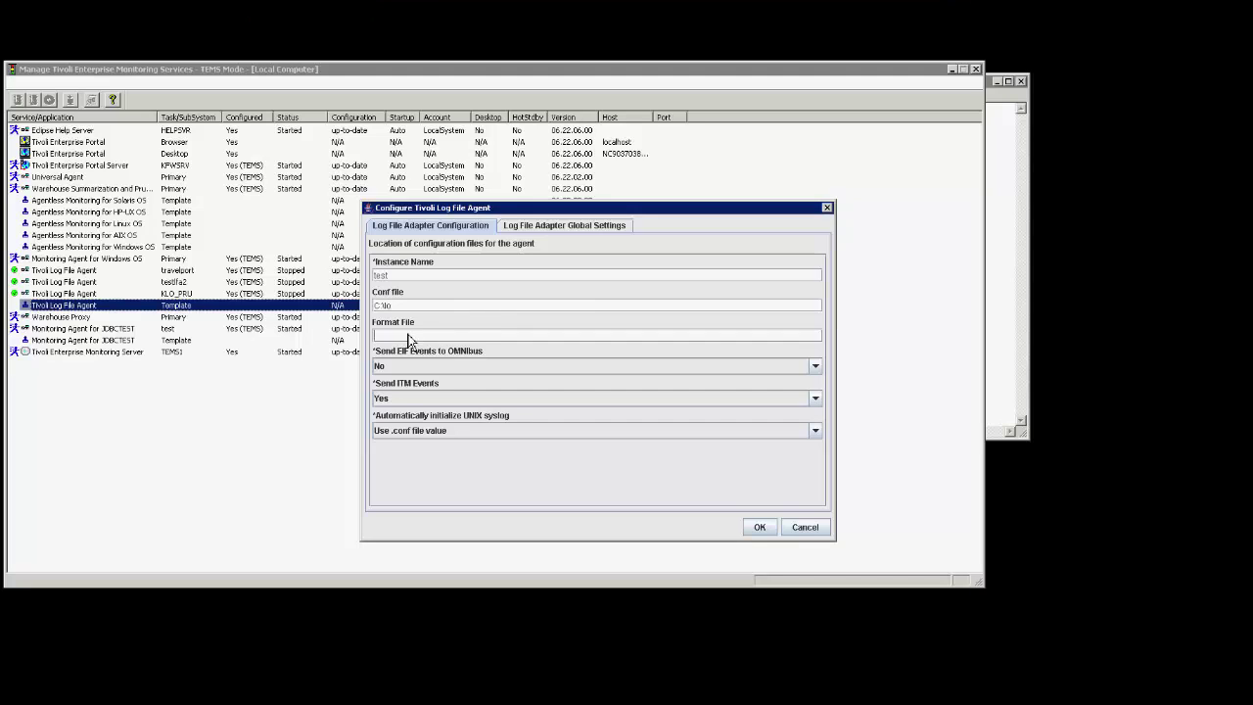
type("C:\\lo")
type("\\")
type("test")
type(".co")
type("nf")
type("te")
type("x")
key("BackSpace")
type("st.fmt")
- Accept the agent configuration after reviewing the Log File Adapter Global Settings, and start the test instance
left_click(563, 229)
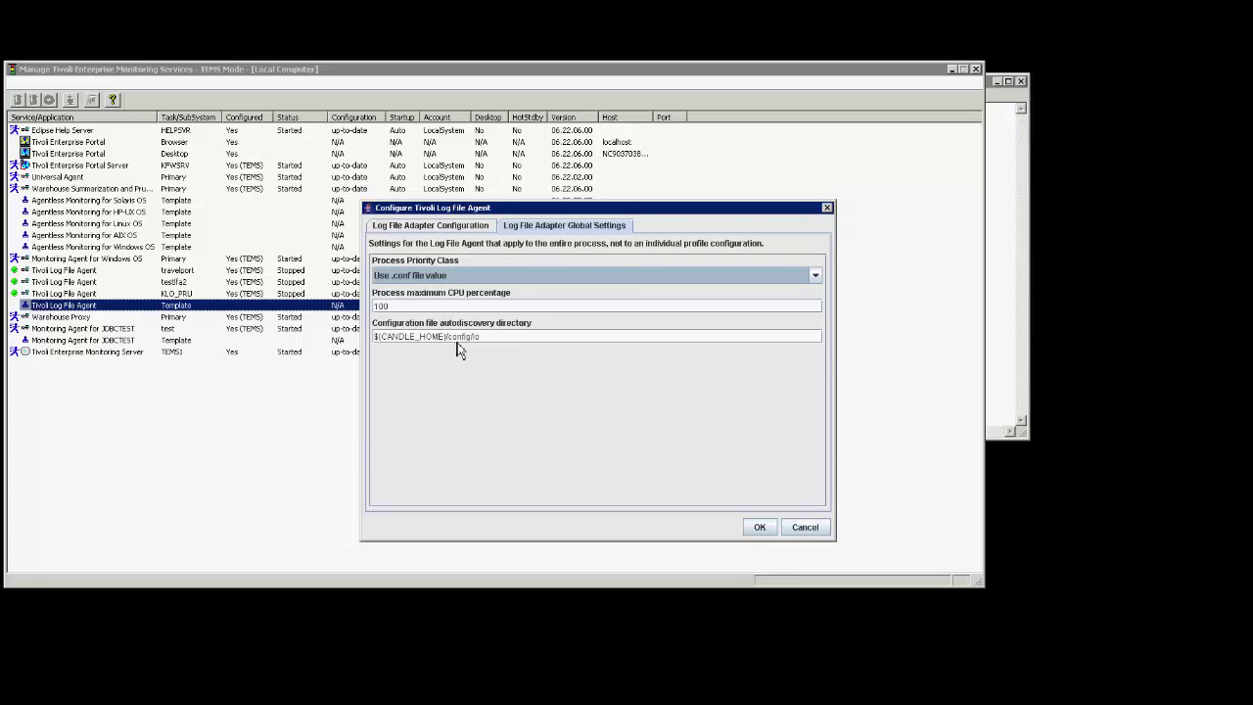
type("lo")
left_click(445, 232)
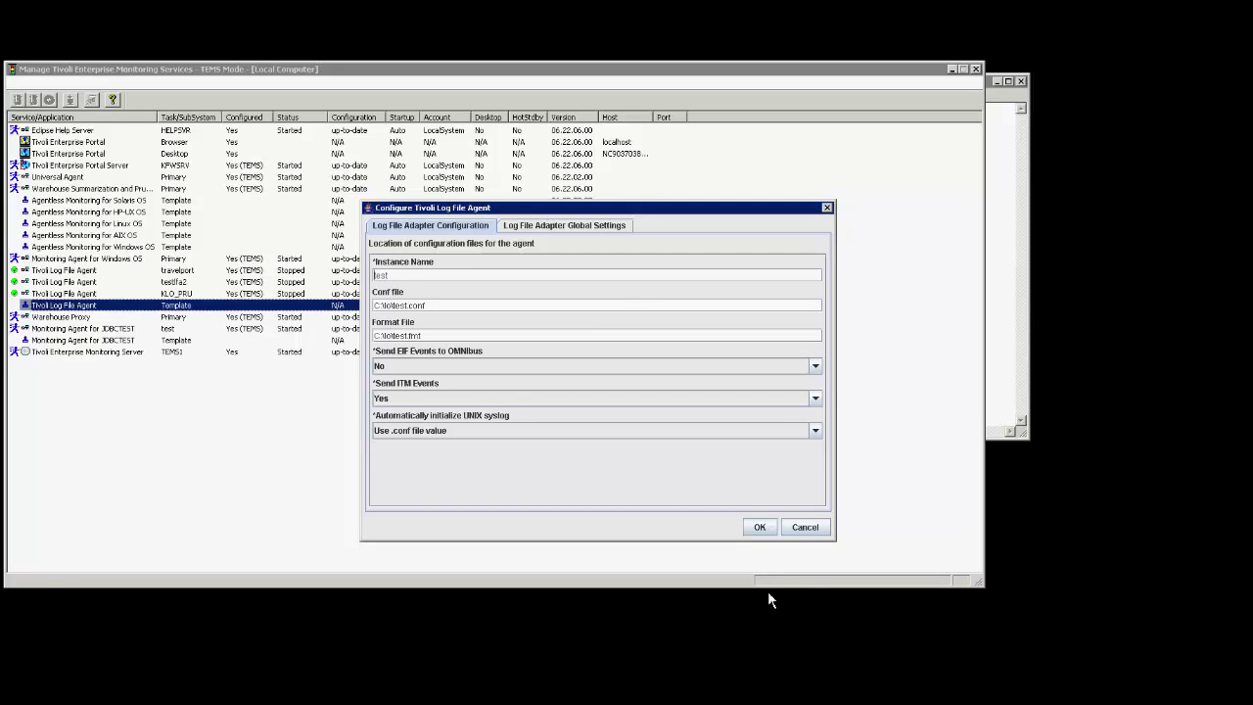
left_click(559, 232)
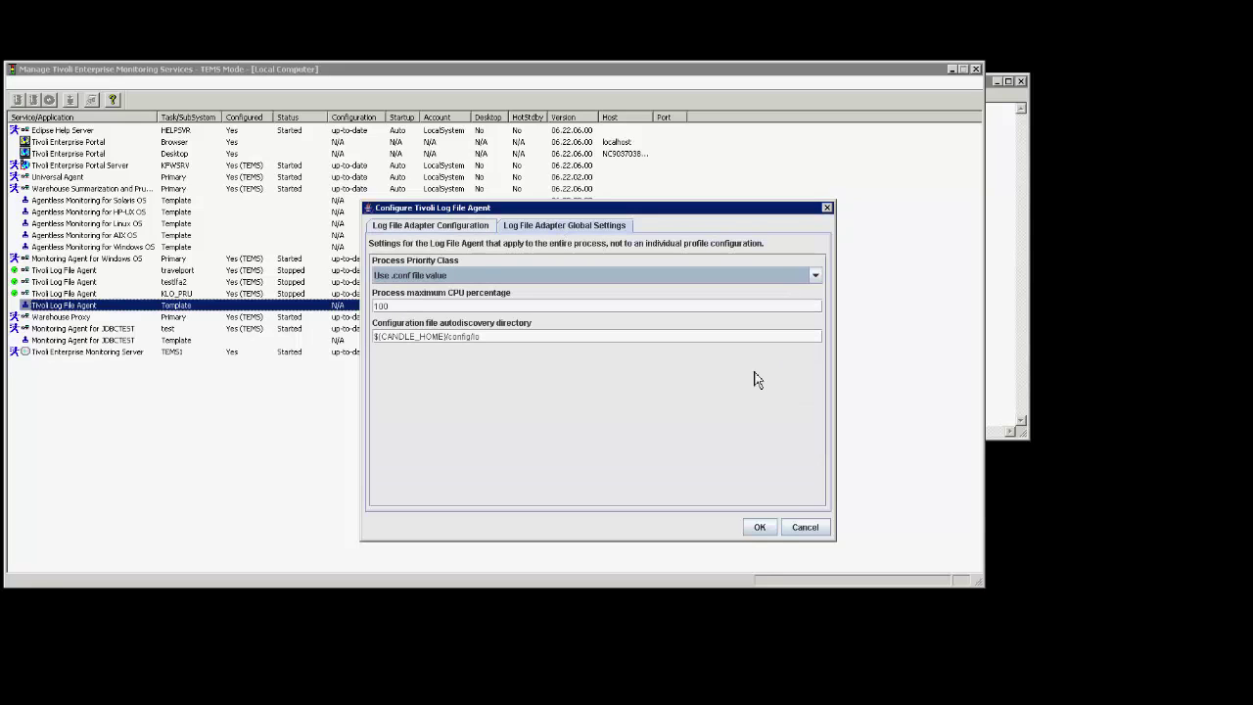
left_click(766, 534)
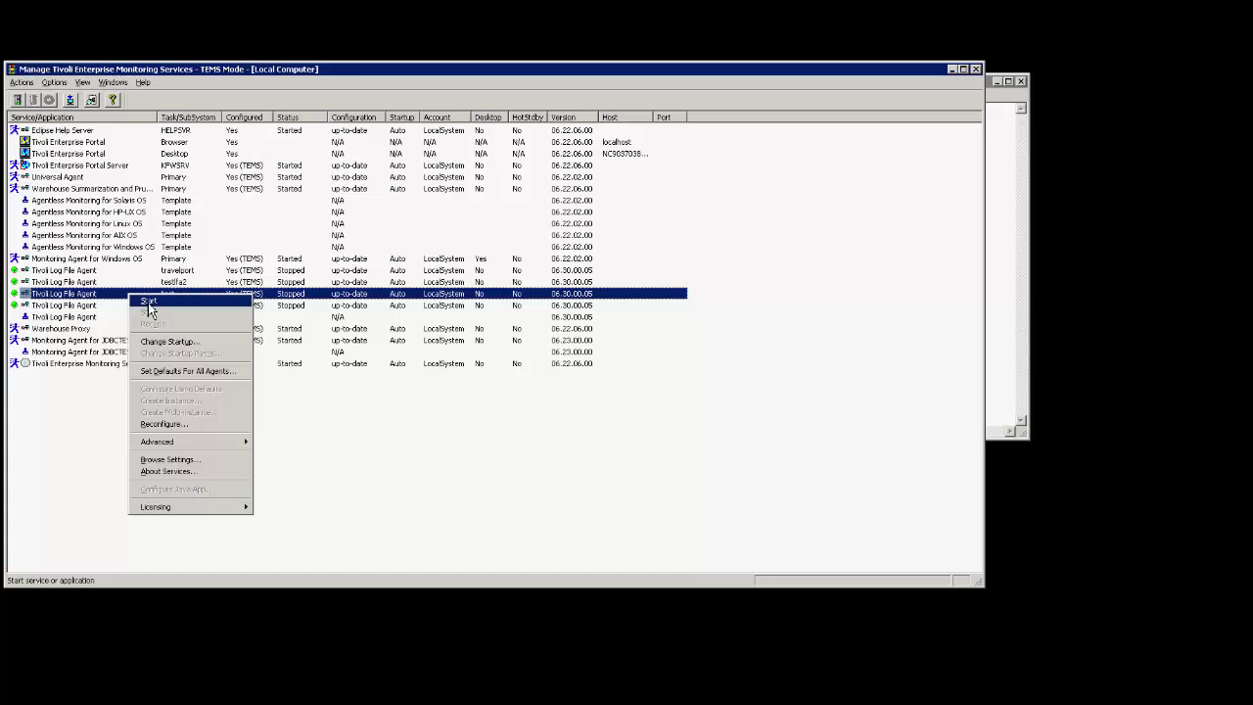
left_click(148, 302)
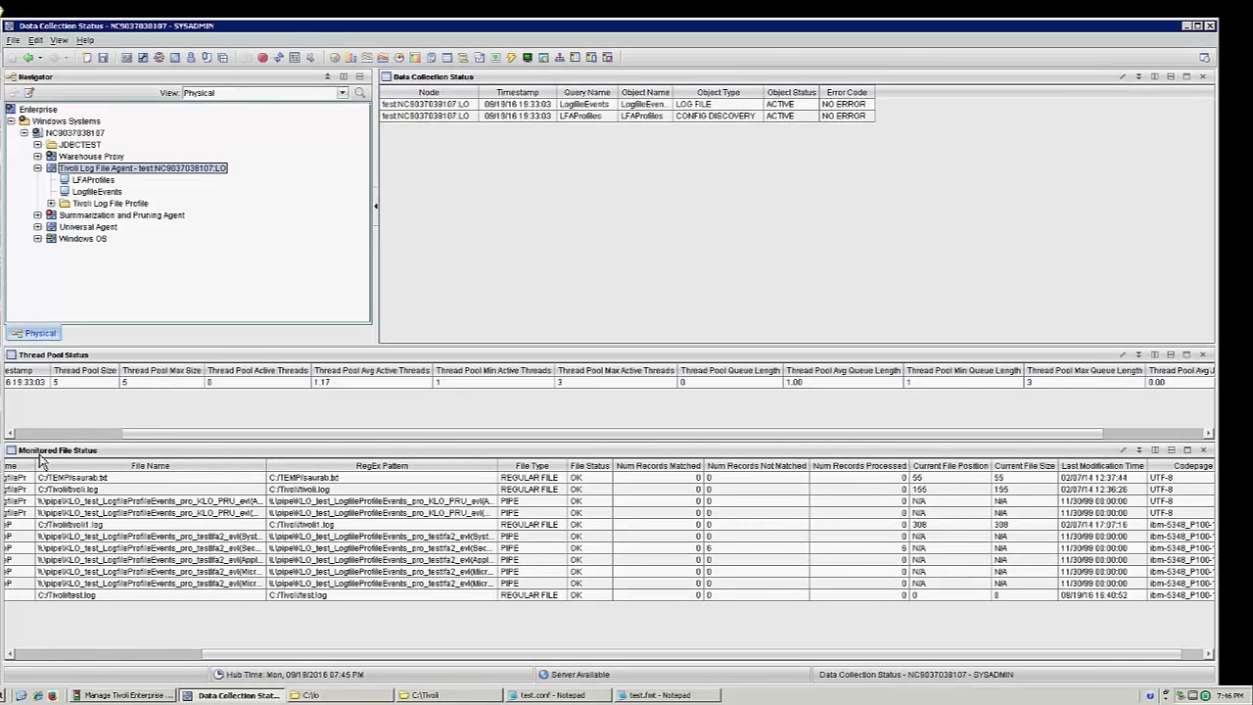
- Examine the monitored file status of C:/Tivoli/test.log and the regex rule in C:\lo\test.fmt
left_click(96, 598)
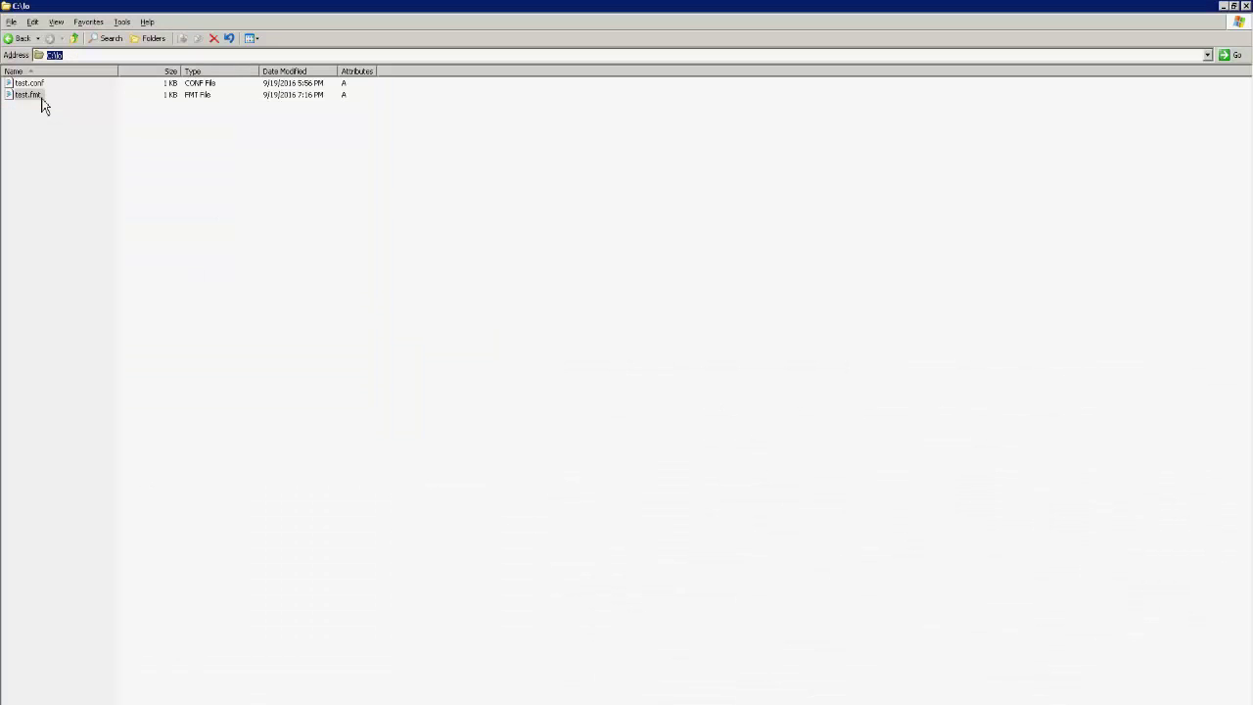
double_click(42, 102)
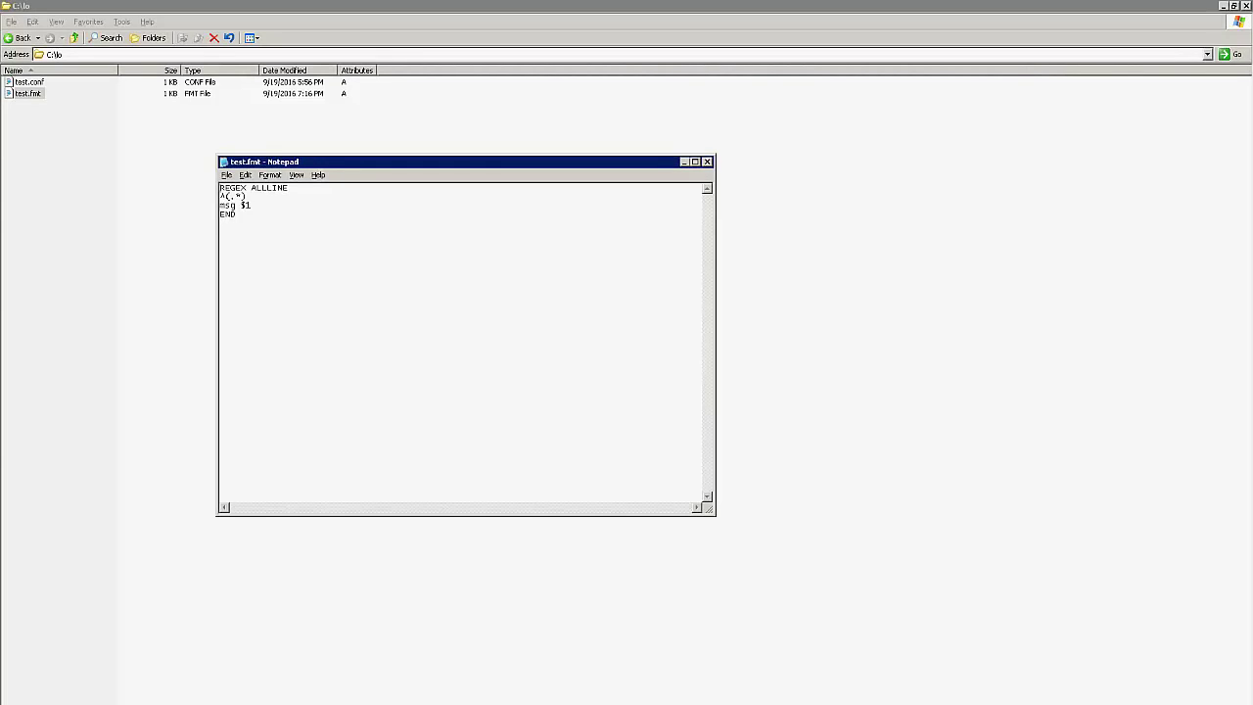
left_click(684, 161)
- Add the lines "hello world" and "this is my first interaction on lfa" to test.log in C:\Tivoli and save it
key("alt+Tab")
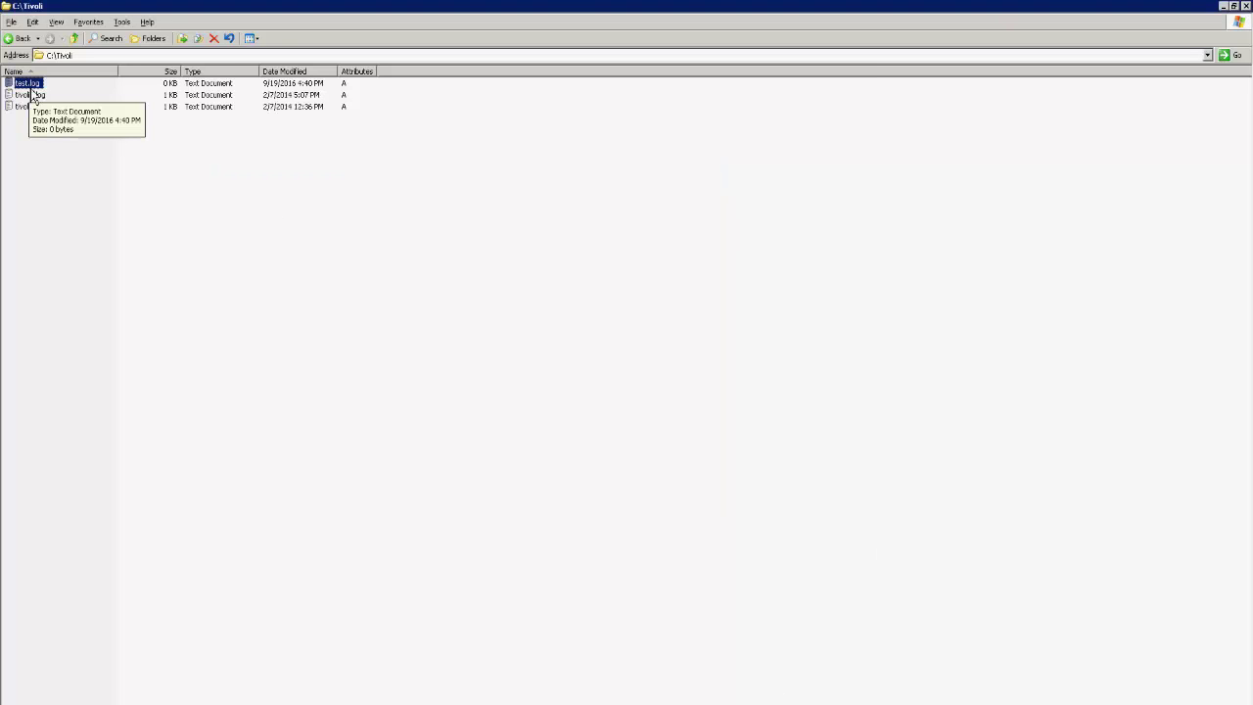
double_click(28, 86)
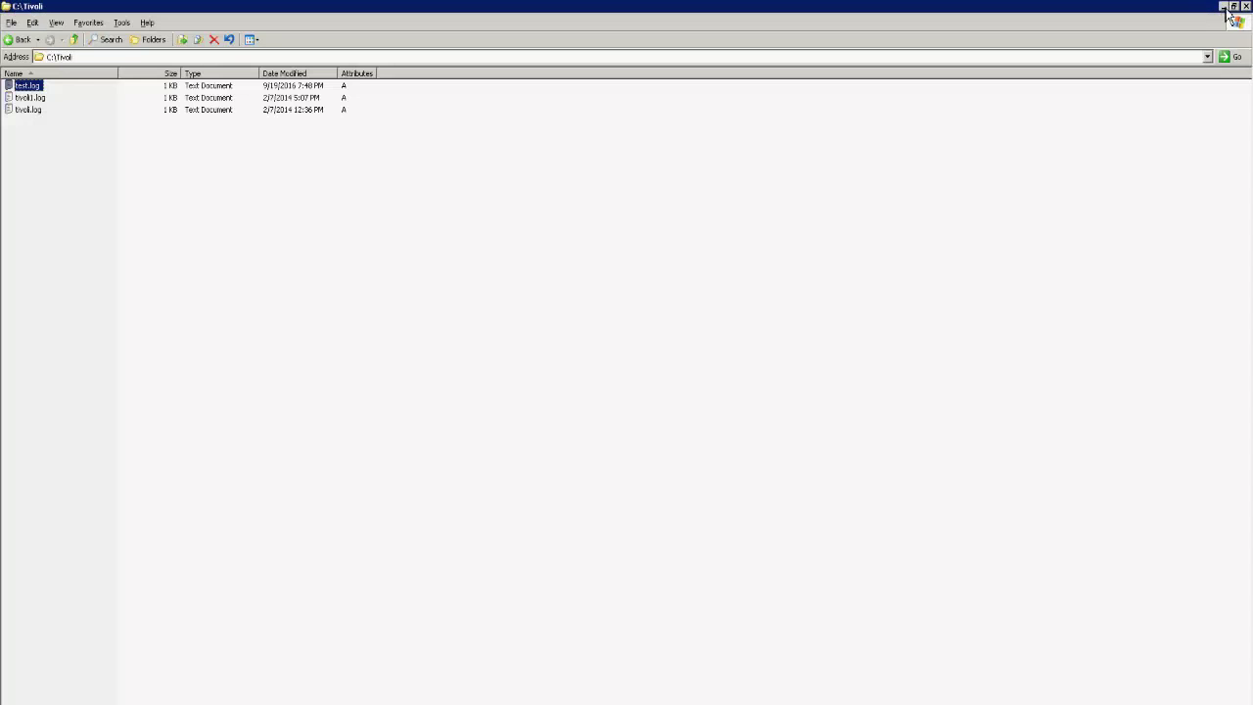
left_click(1224, 7)
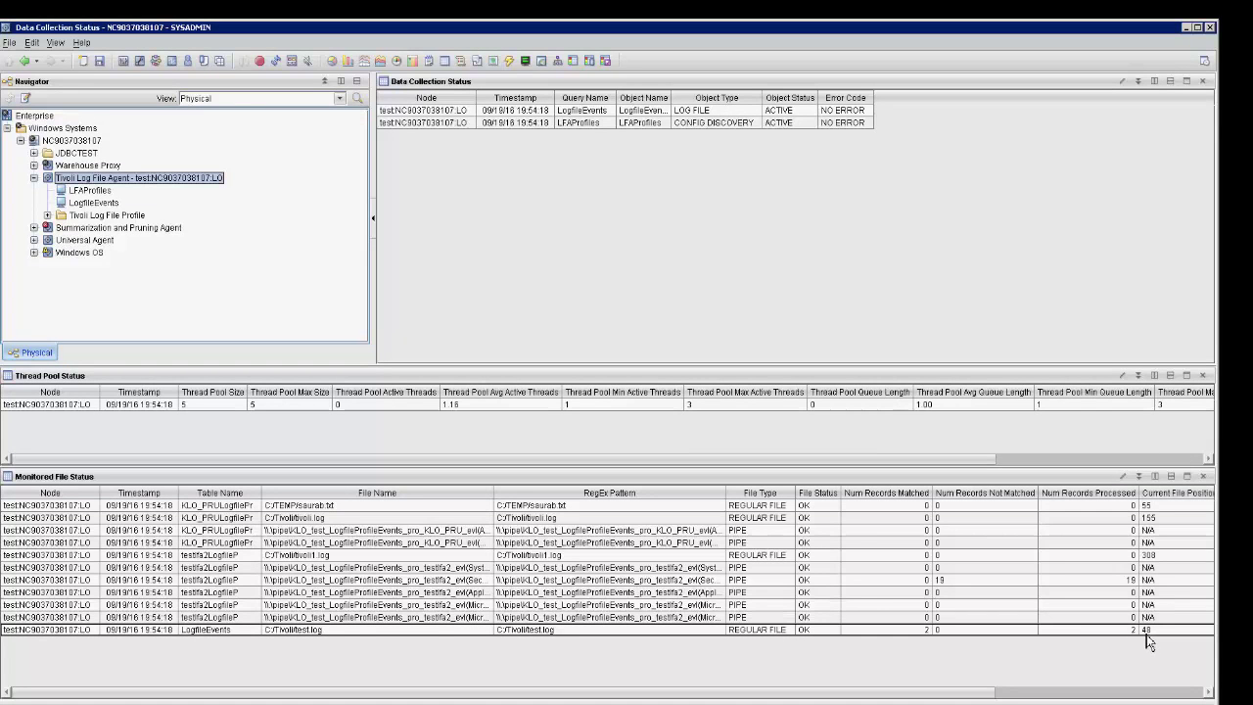
- Show the Logfile Events workspace for the test Tivoli Log File Agent to examine the captured log lines
right_click(167, 182)
mouse_move(205, 191)
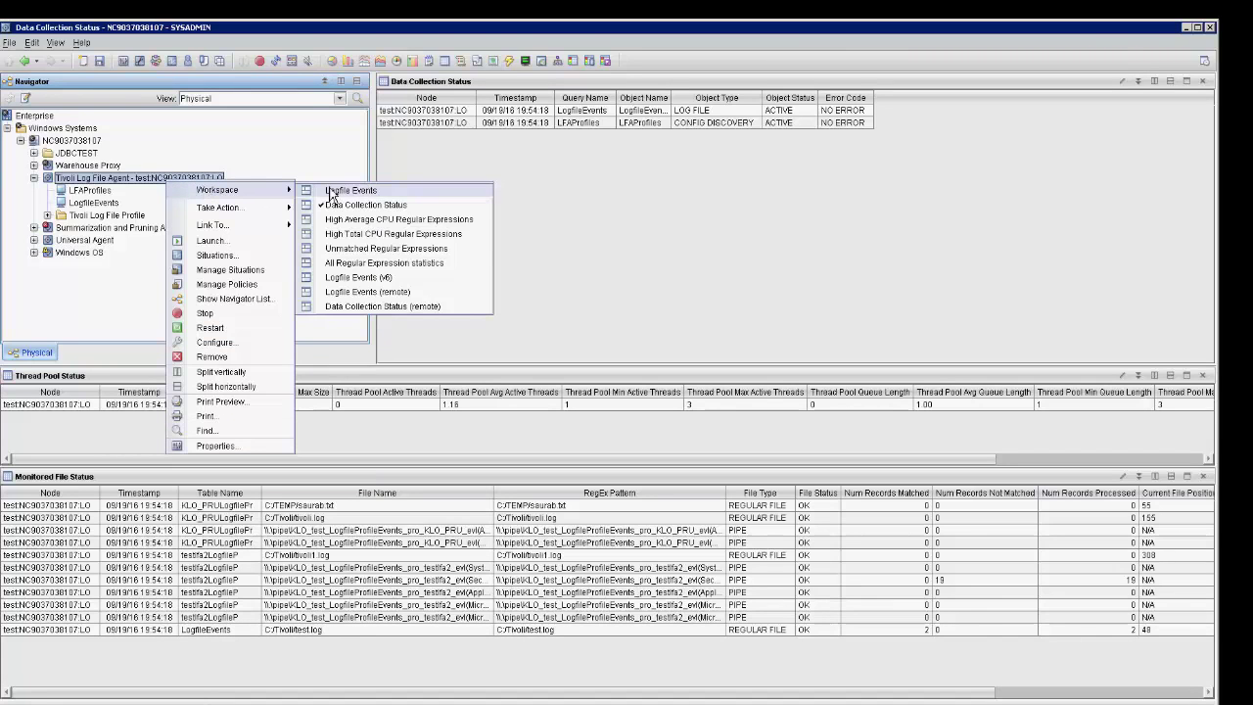
left_click(334, 193)
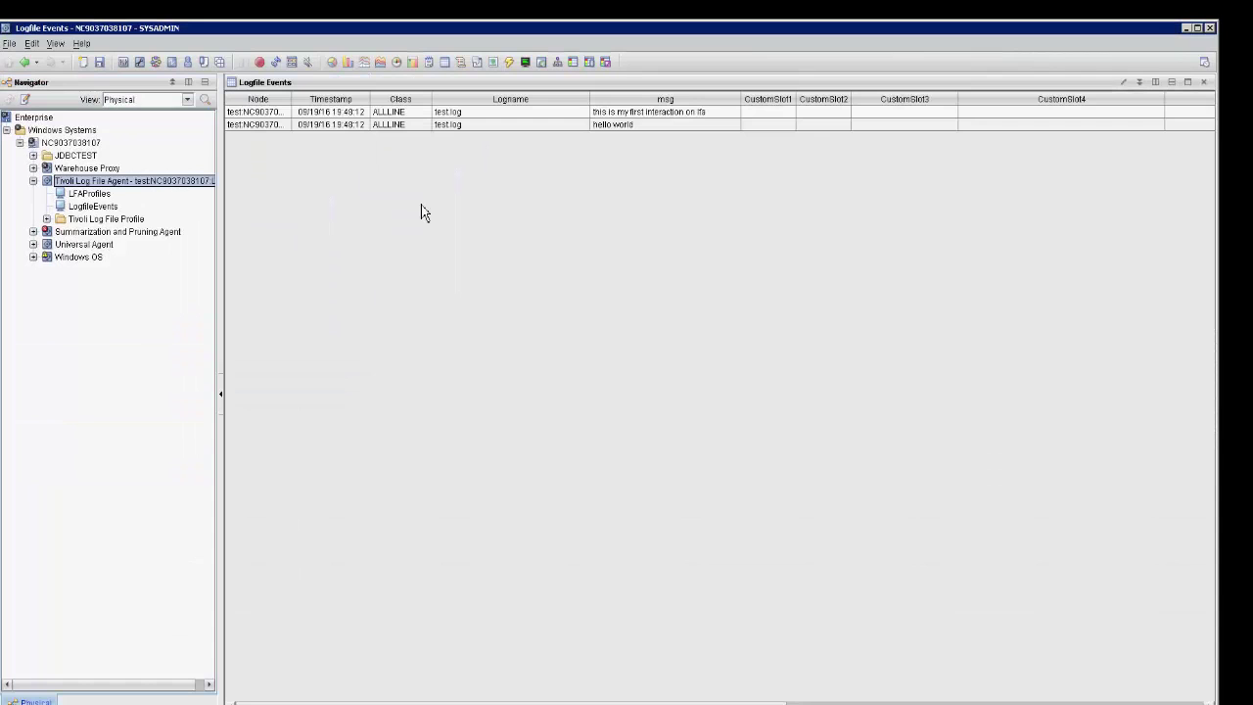